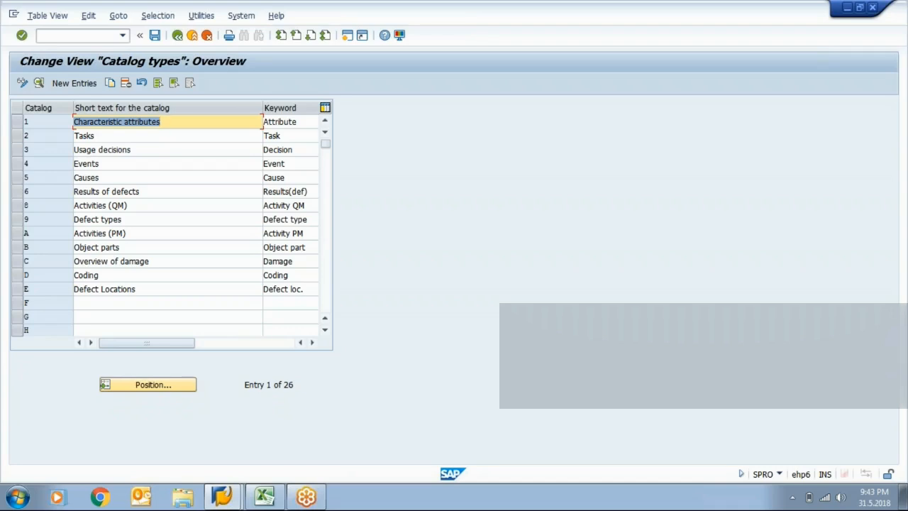
Review the detail settings of catalog type 3, Usage decisions, and return to the IMG structure.
click(138, 148)
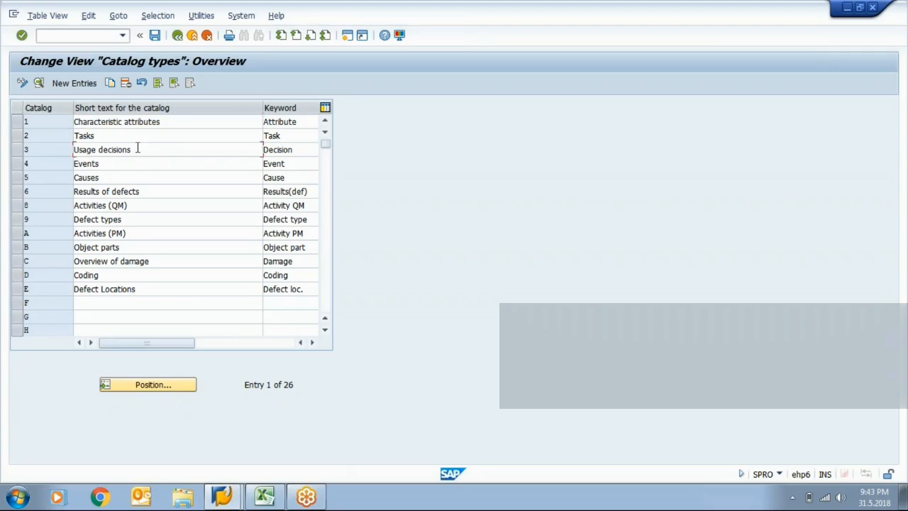
double_click(138, 149)
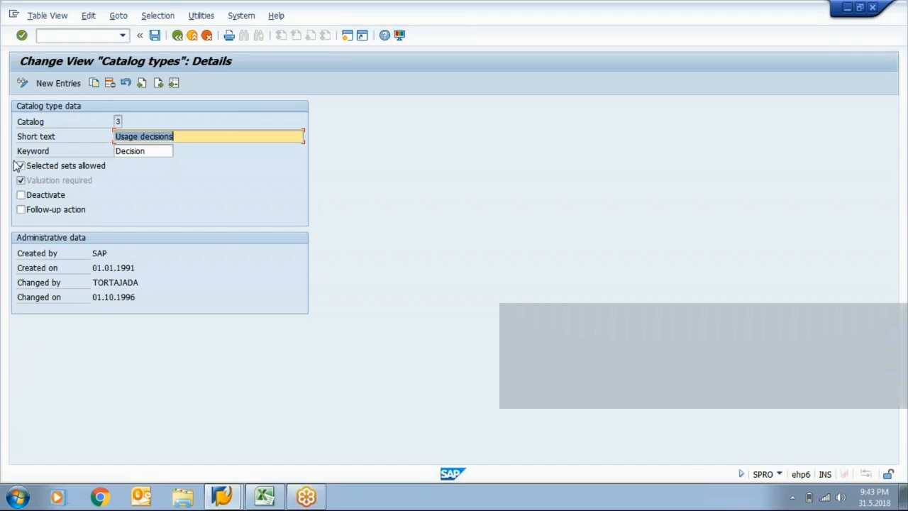
click(51, 170)
click(51, 170)
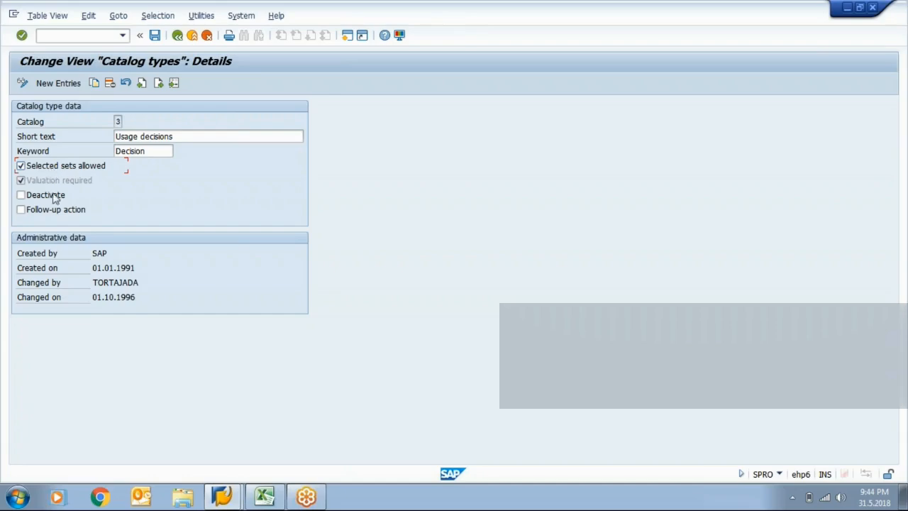
click(761, 80)
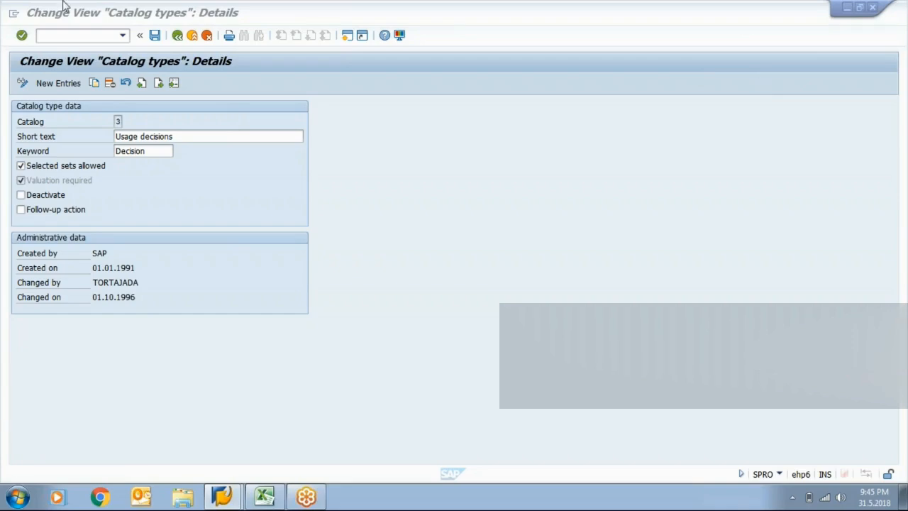
click(181, 36)
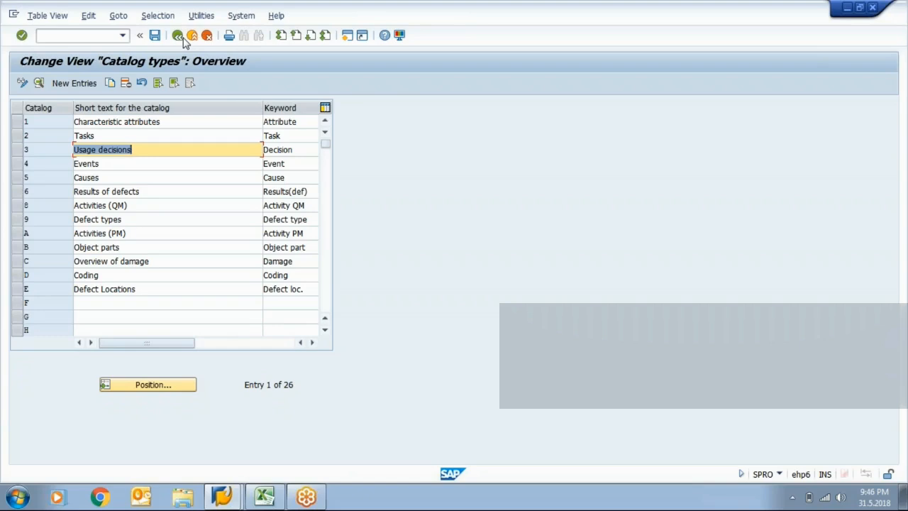
click(180, 37)
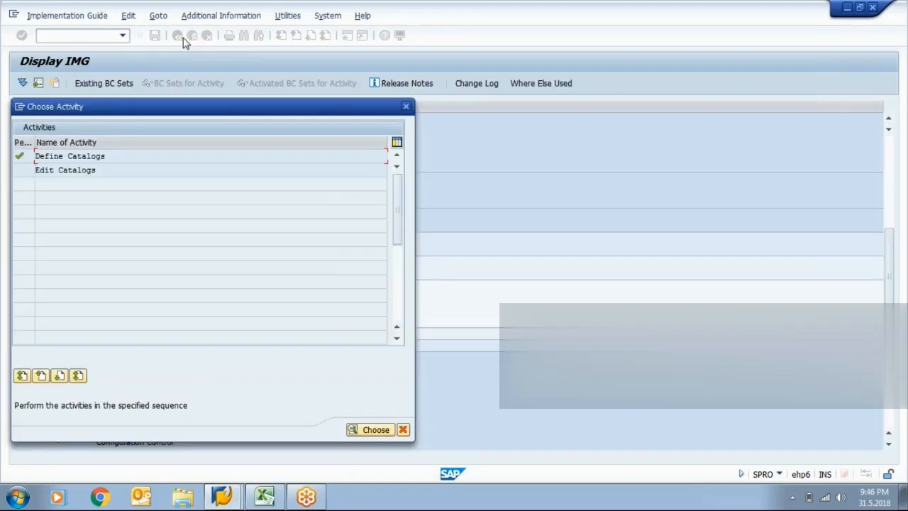
click(406, 108)
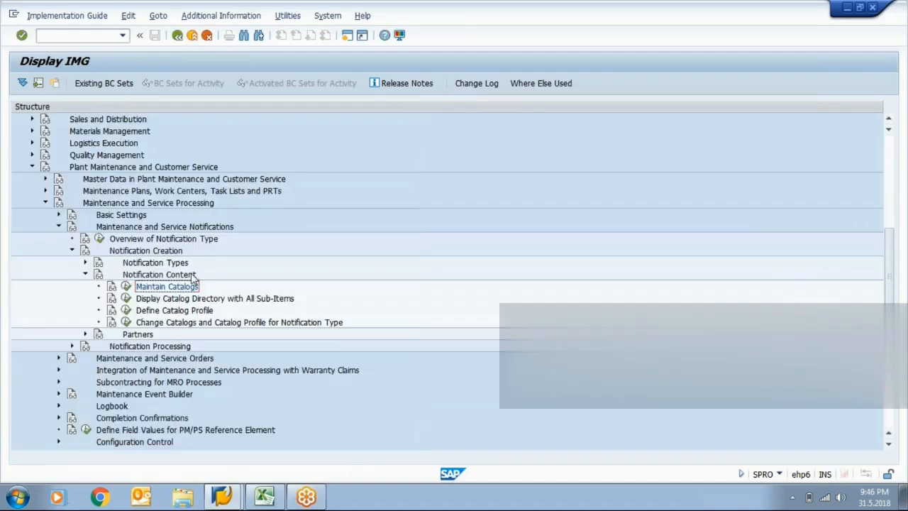
Open Define Catalog Profile and review the catalogs and code groups assigned to profile COMP-1.
click(125, 311)
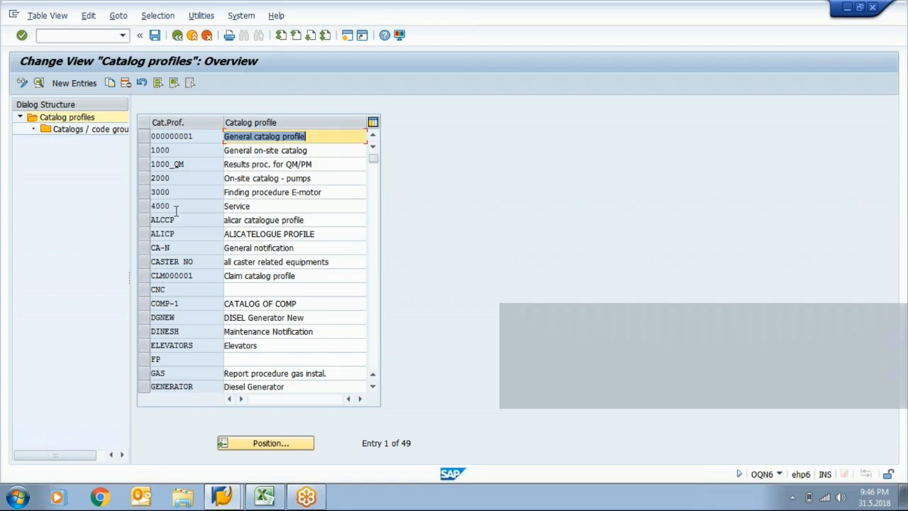
click(149, 305)
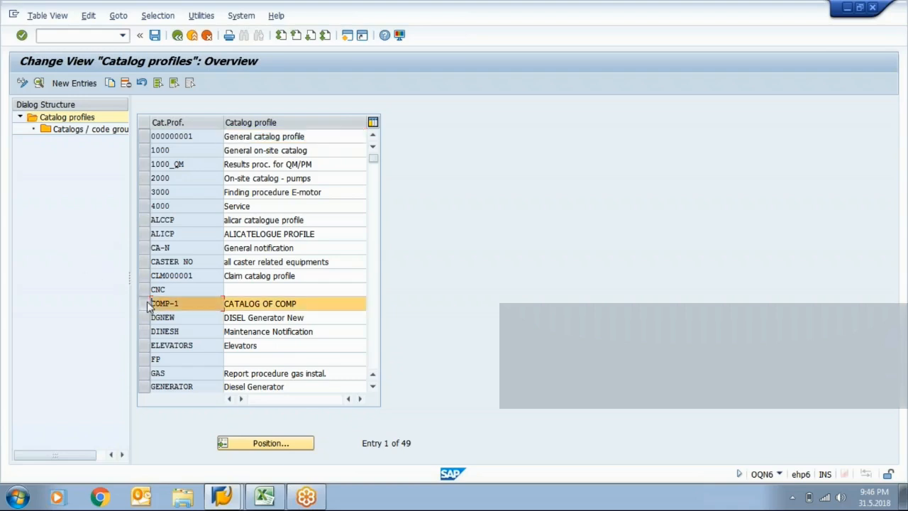
click(82, 132)
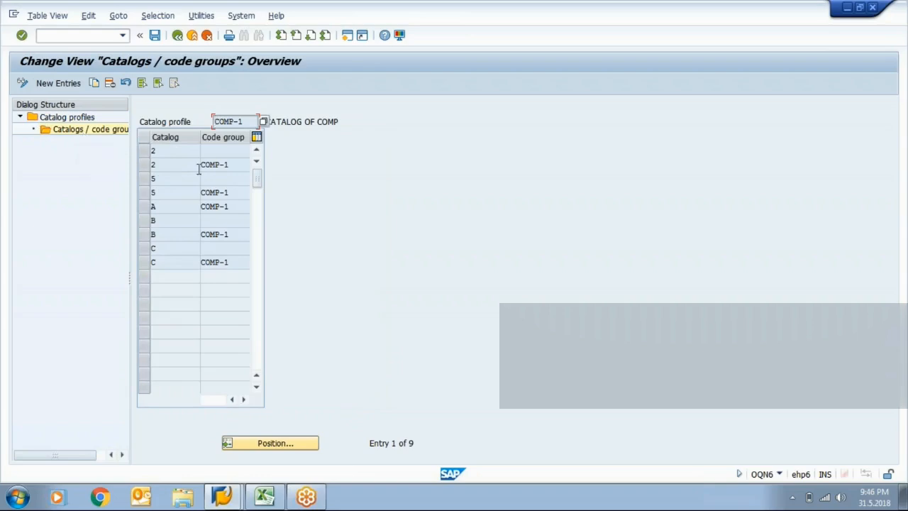
click(197, 164)
click(176, 36)
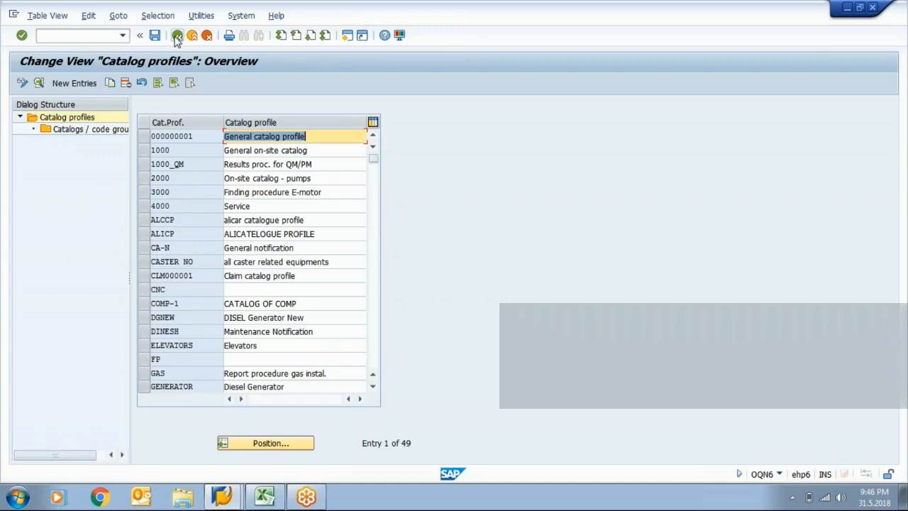
Review the catalogs and code groups assigned to catalog profile IT, Equipments IT, and return to the IMG structure.
click(377, 254)
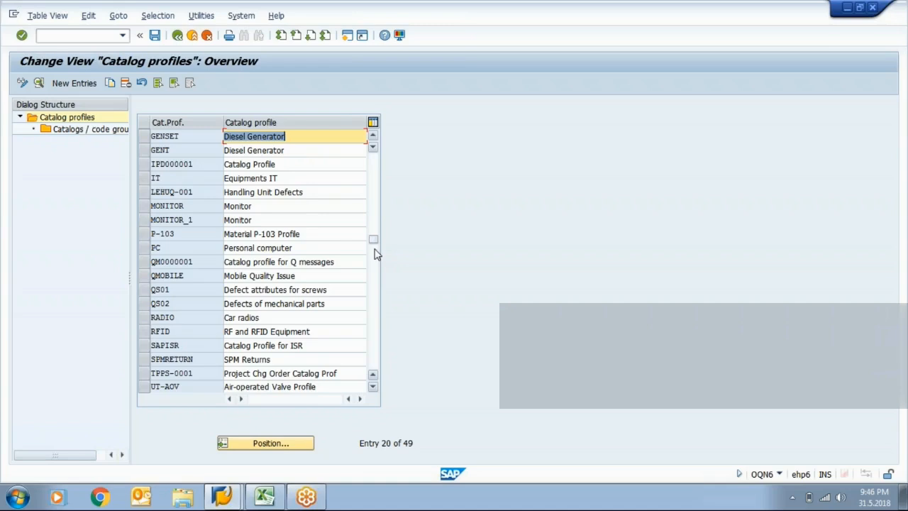
click(145, 178)
click(88, 130)
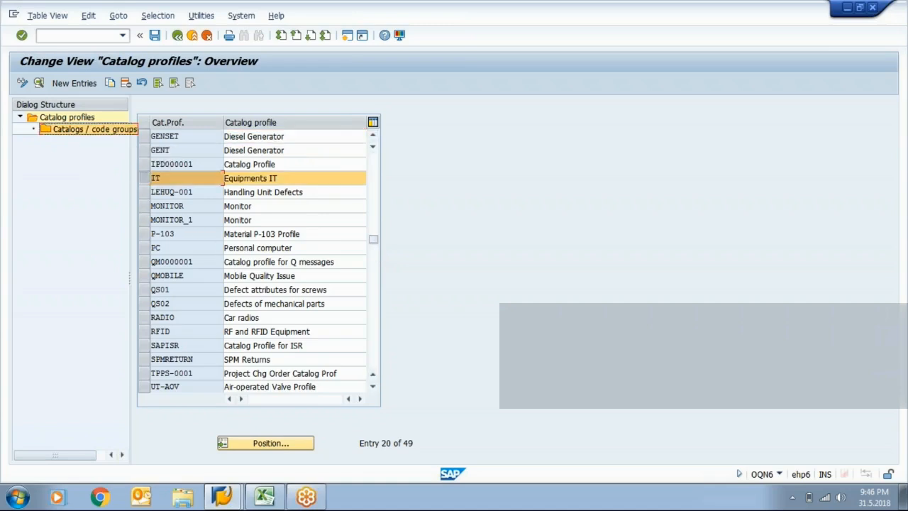
double_click(88, 130)
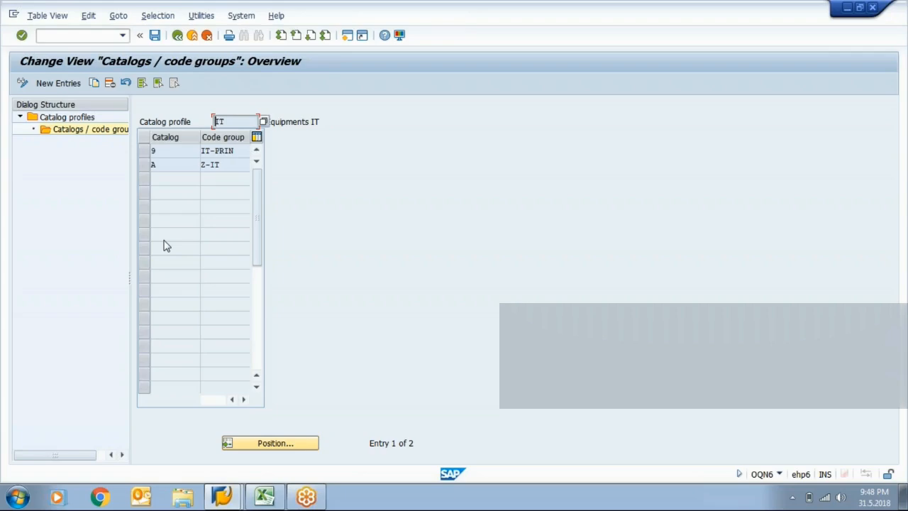
click(181, 165)
click(239, 115)
drag(235, 117, 215, 122)
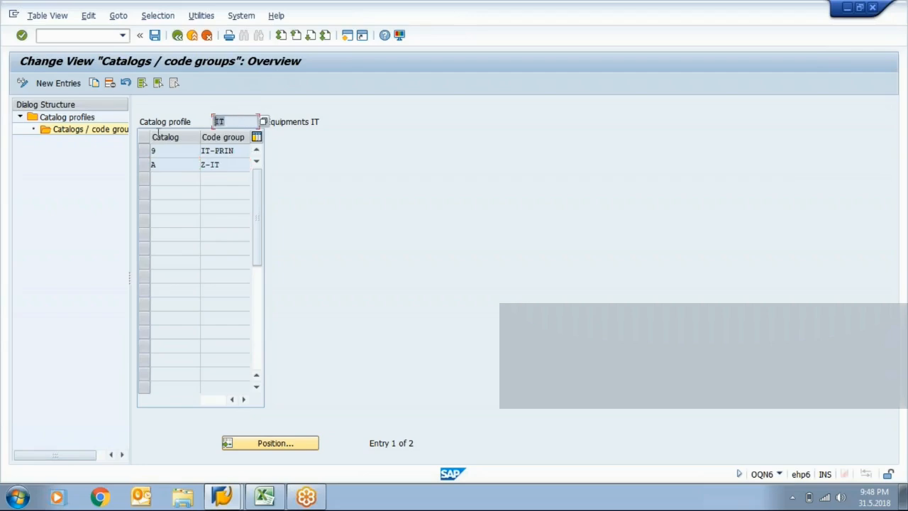
click(178, 36)
click(178, 36)
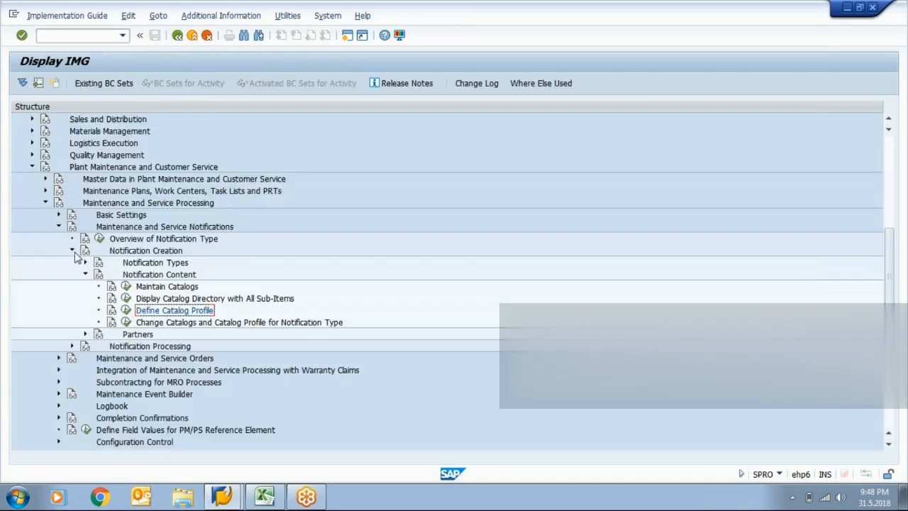
Open Define Notification Types, check the catalog profile assigned to notification type 50, and return to the IMG structure.
click(85, 264)
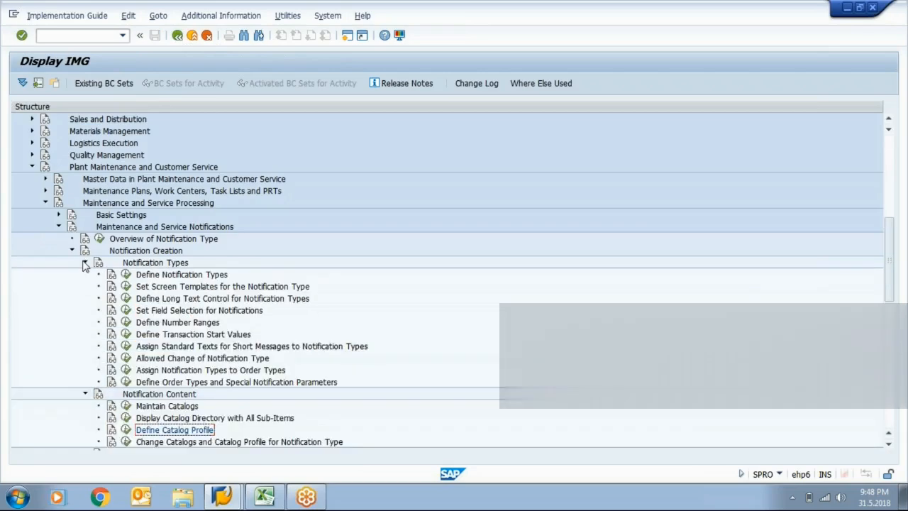
click(125, 277)
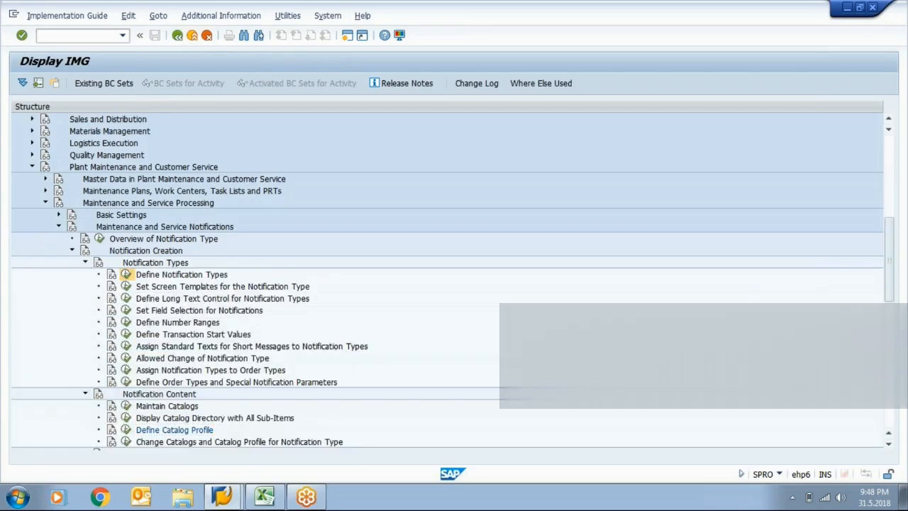
double_click(140, 181)
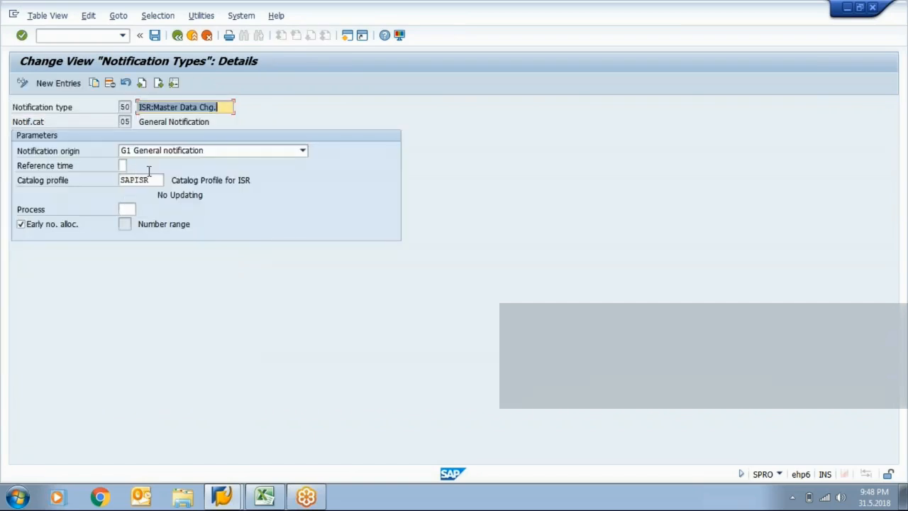
click(154, 180)
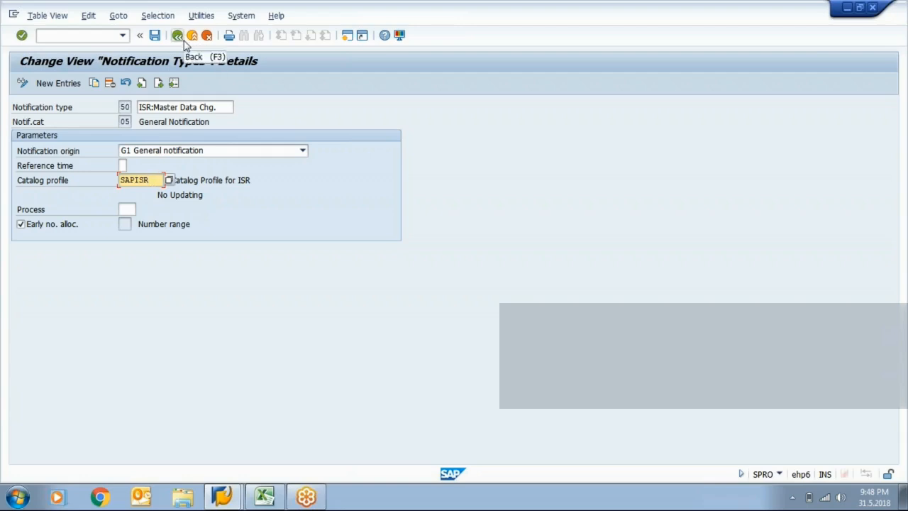
click(186, 41)
click(184, 40)
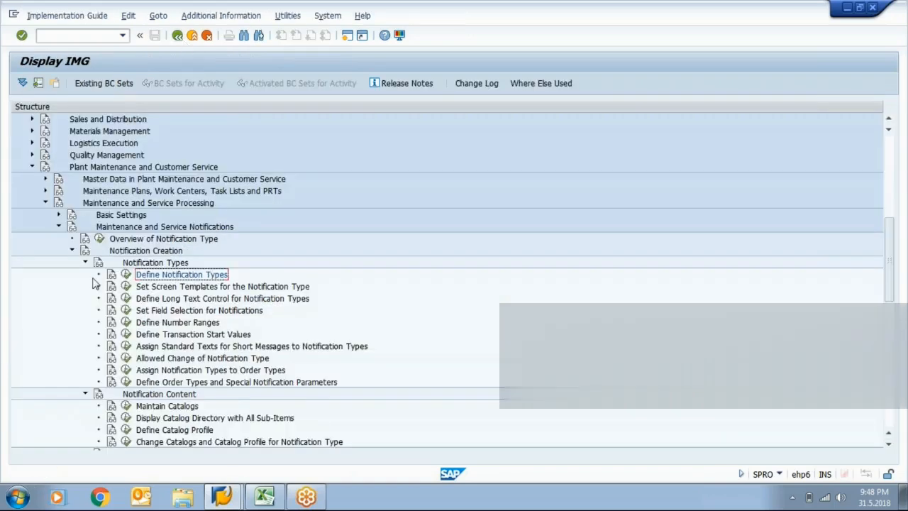
View the catalog types overview through the Define Catalogs activity of Maintain Catalogs and return to the IMG structure.
click(125, 405)
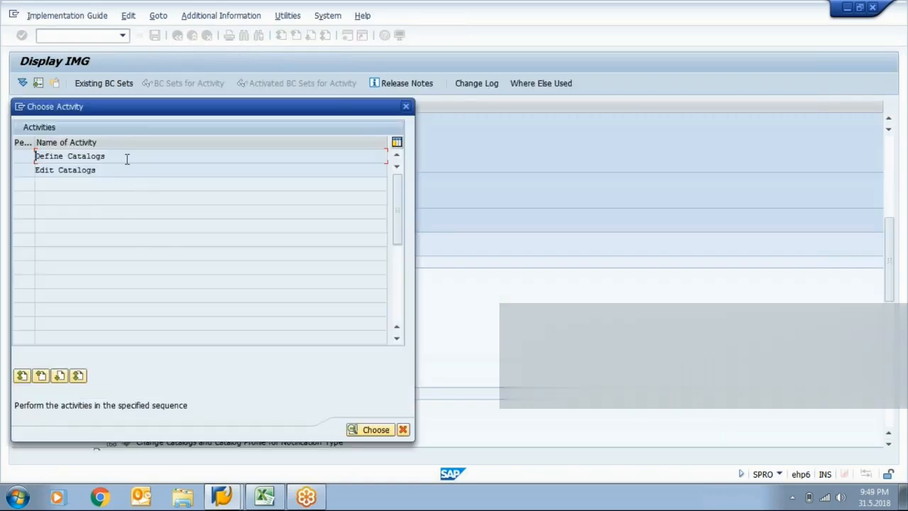
double_click(125, 157)
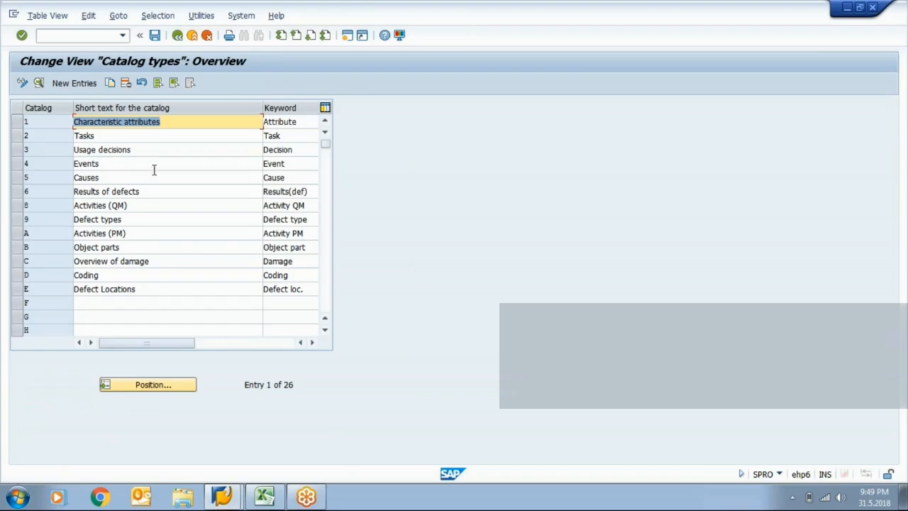
click(177, 35)
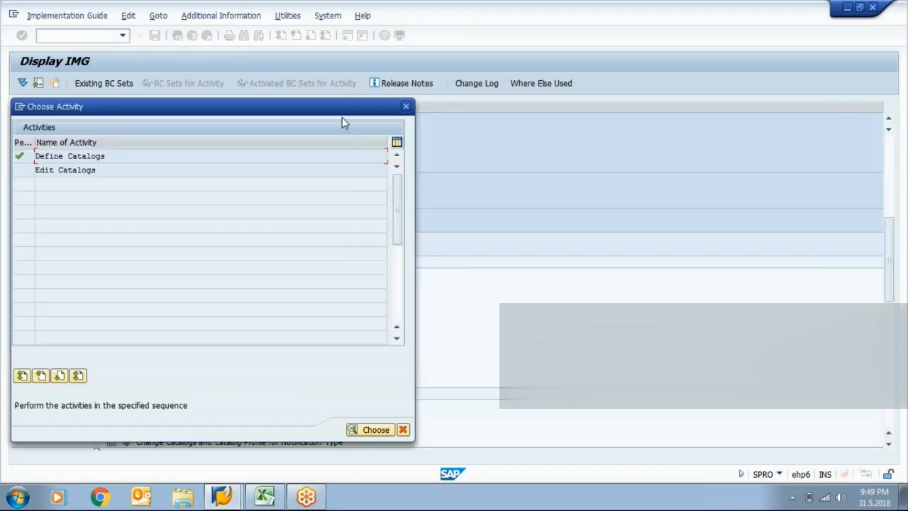
click(406, 107)
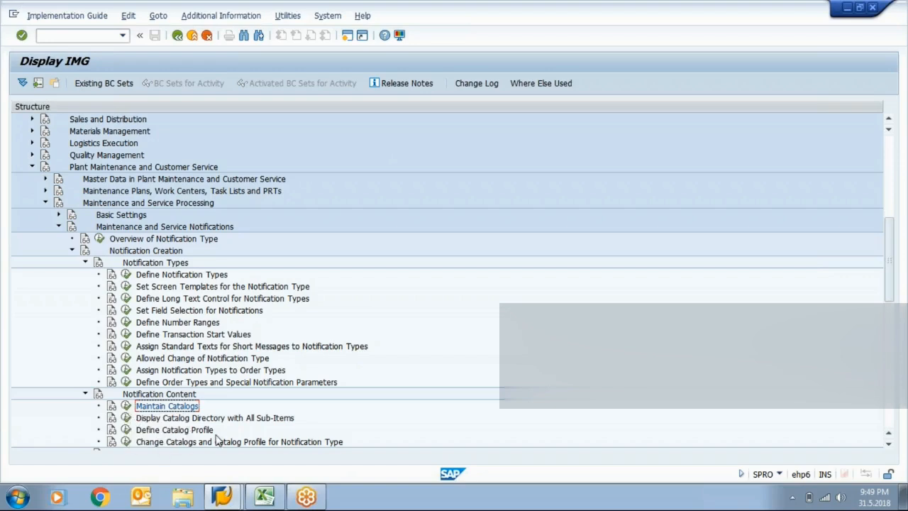
View the catalog profiles overview in Define Catalog Profile, highlight profile 1000_QM, and return to the IMG structure.
click(126, 430)
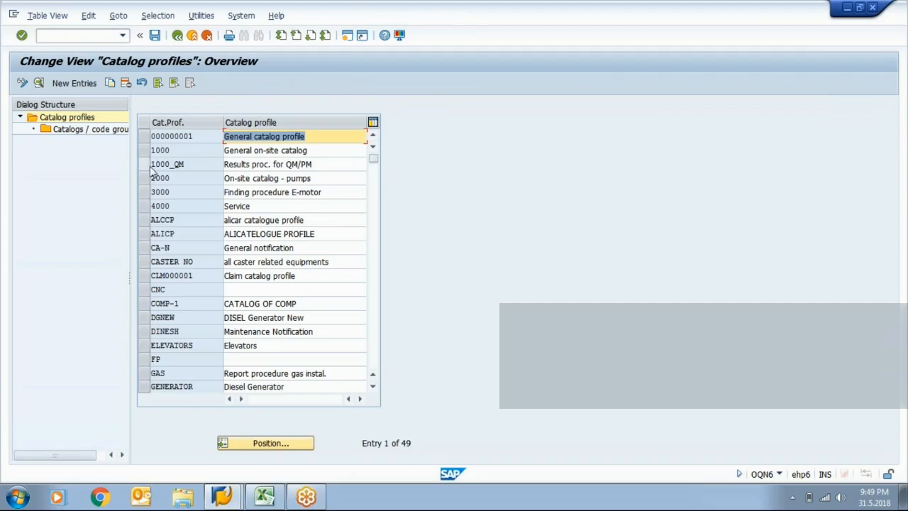
click(151, 168)
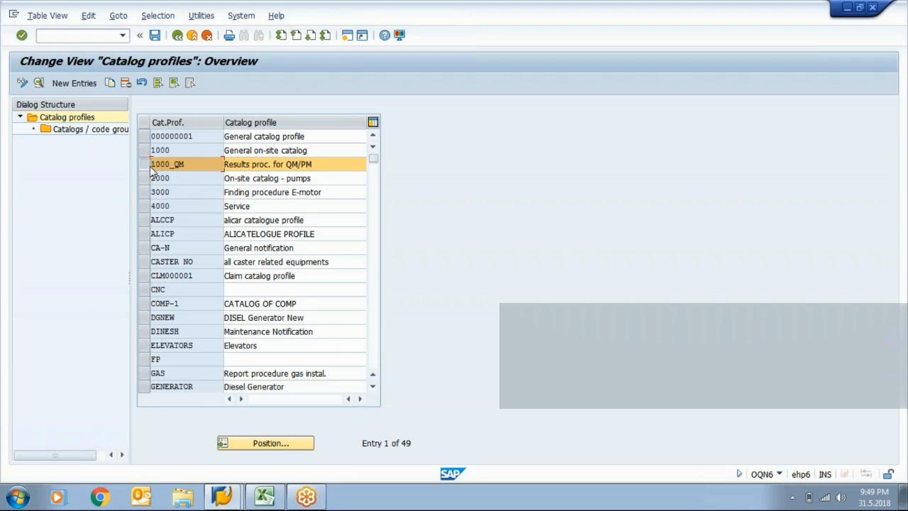
click(177, 35)
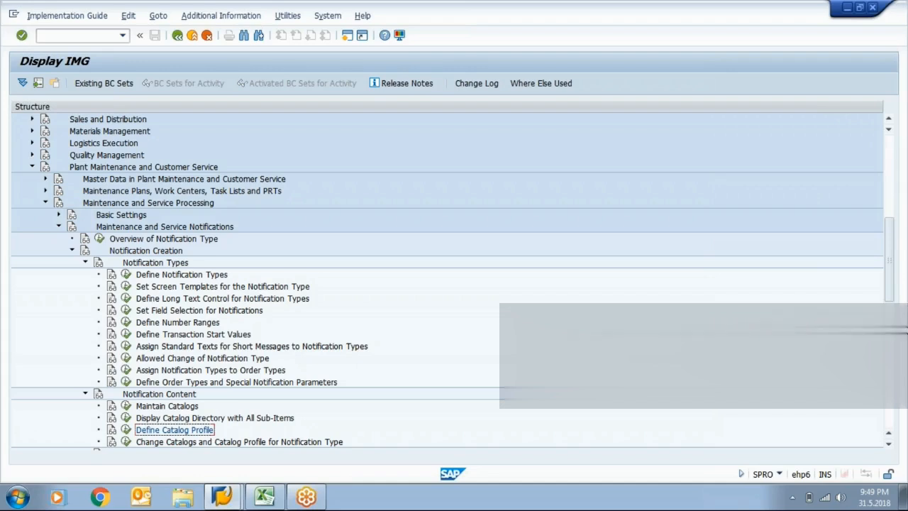
Collapse Notification Content in the IMG structure and expand Notification Processing down to the Response Time Monitoring activities.
click(888, 443)
click(888, 443)
click(889, 443)
click(889, 443)
click(888, 443)
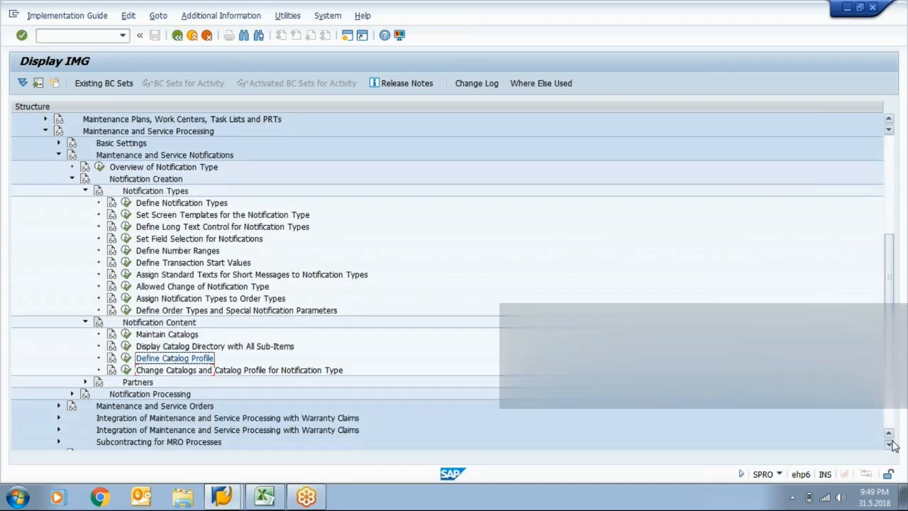
click(888, 443)
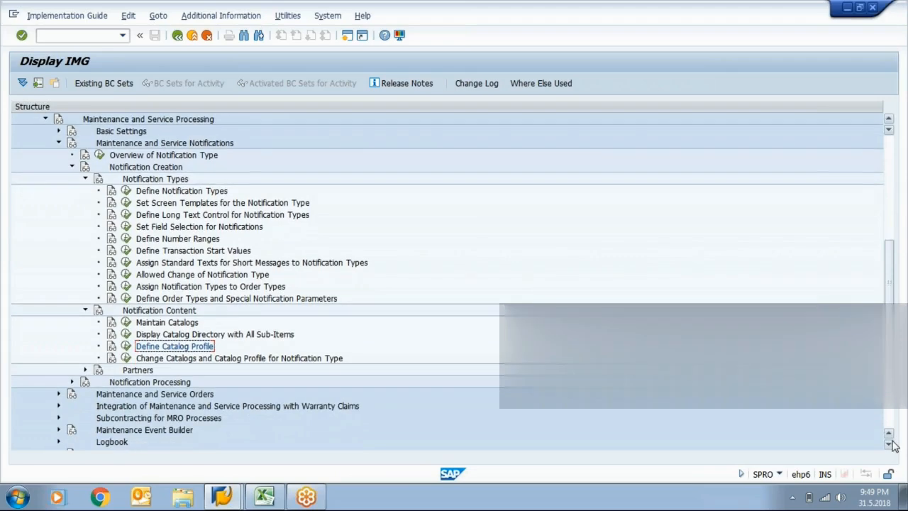
click(85, 311)
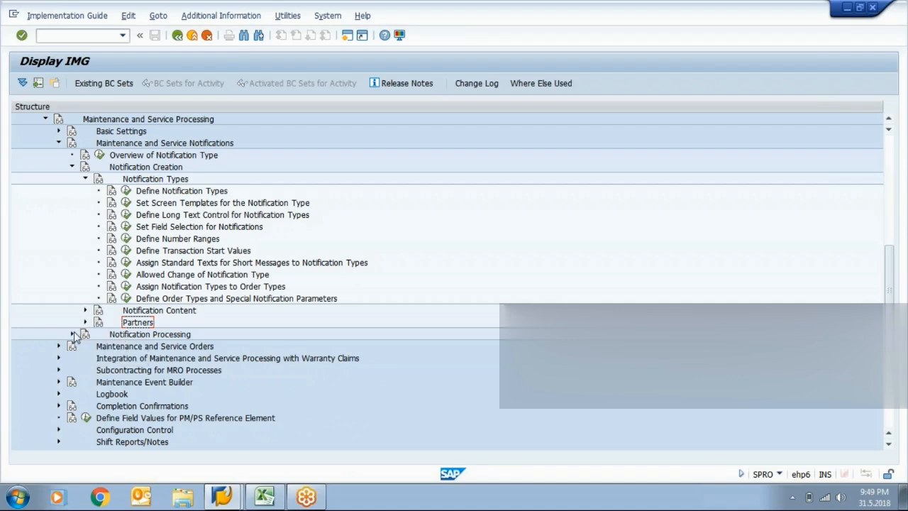
click(71, 334)
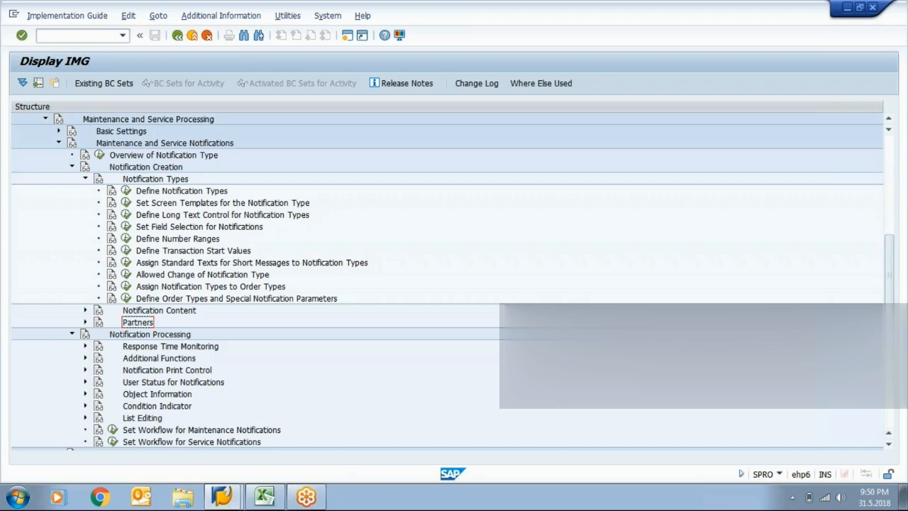
click(84, 347)
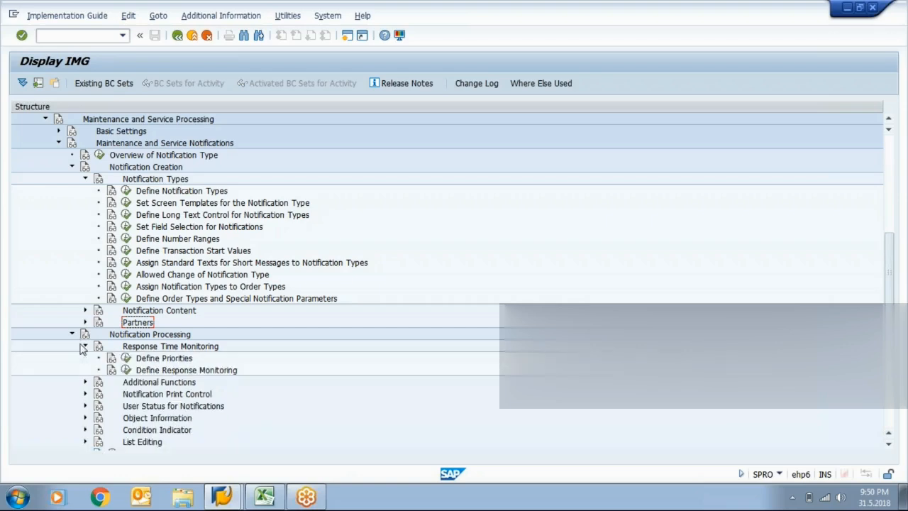
click(168, 349)
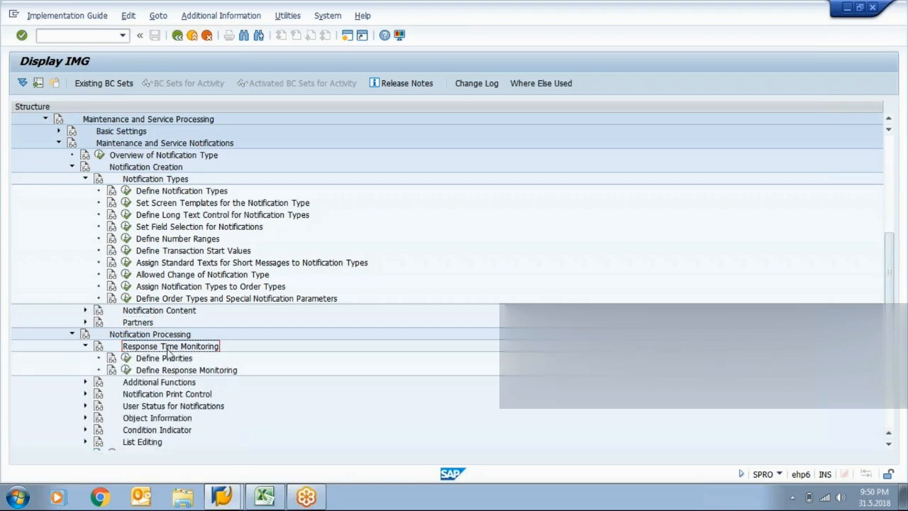